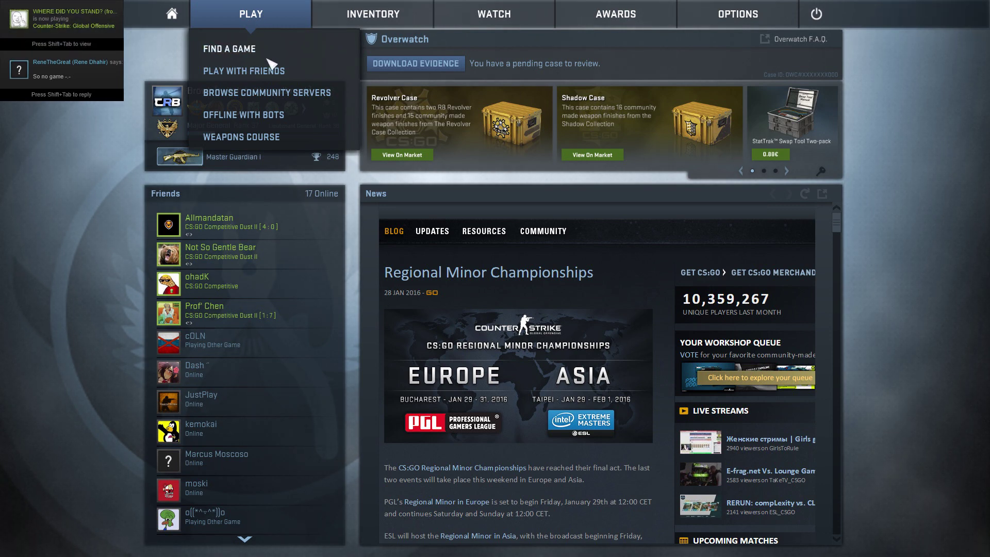
# - Open the Find A Game panel from PLAY in CS:GO's top bar
pyautogui.click(255, 51)
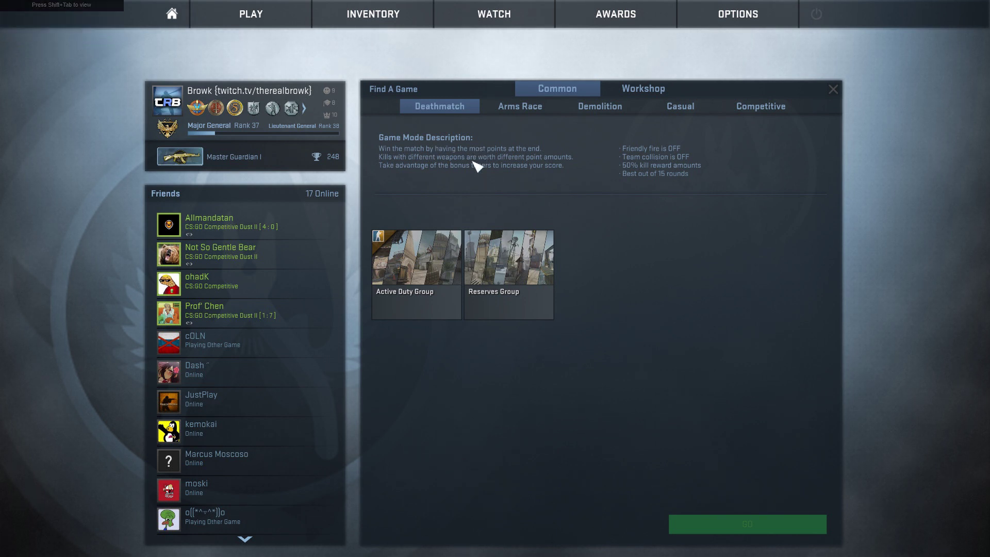
# - Browse the Arms Race, Demolition and Casual modes, ending on Competitive with its Active Duty maps
pyautogui.click(532, 110)
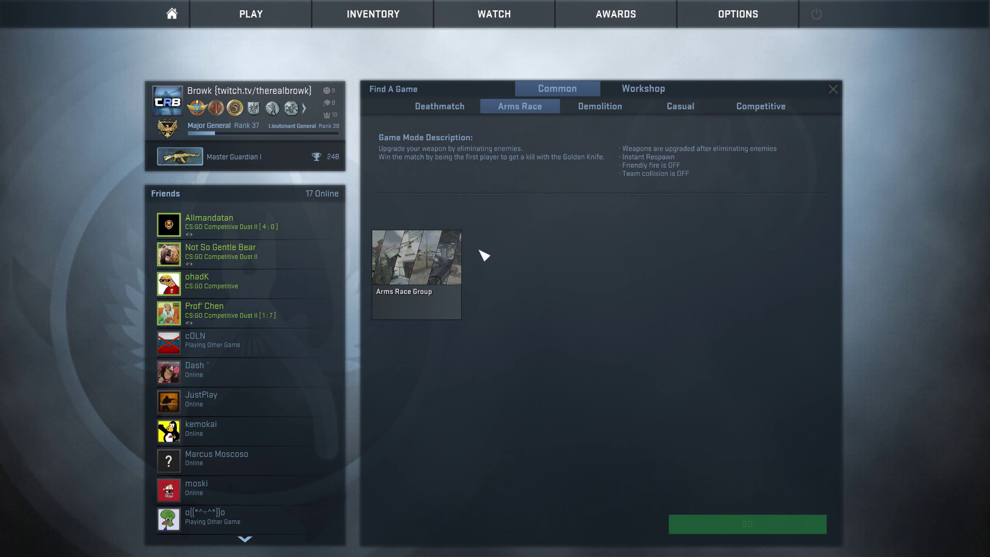
pyautogui.click(606, 109)
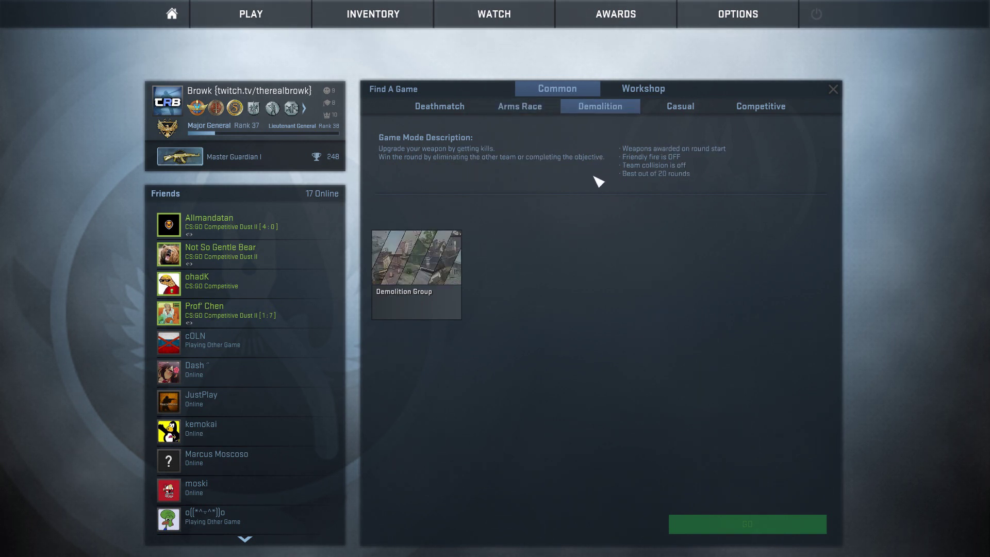
pyautogui.click(684, 110)
pyautogui.click(770, 113)
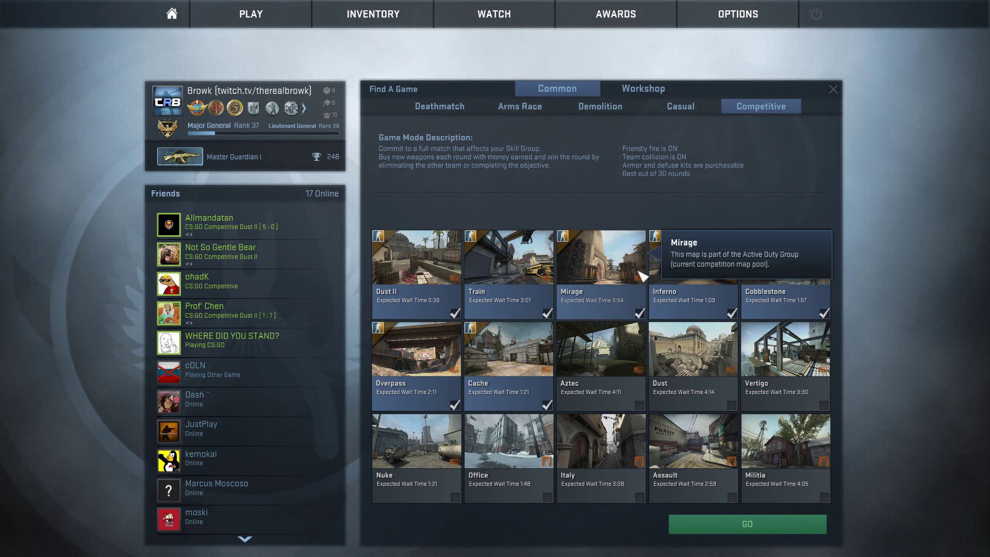
# - Launch the Competitive search with Dust II, Mirage, Cache and the other checked maps
pyautogui.click(760, 529)
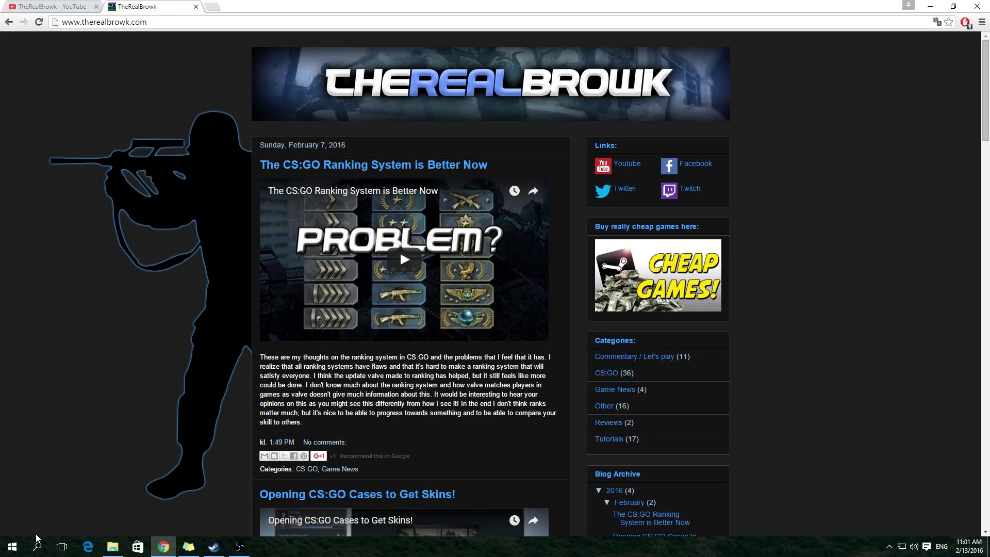
# - Search 'control' for Control Panel, then reach the advanced Windows Firewall's Outbound Rules list
pyautogui.click(37, 545)
pyautogui.write('control')
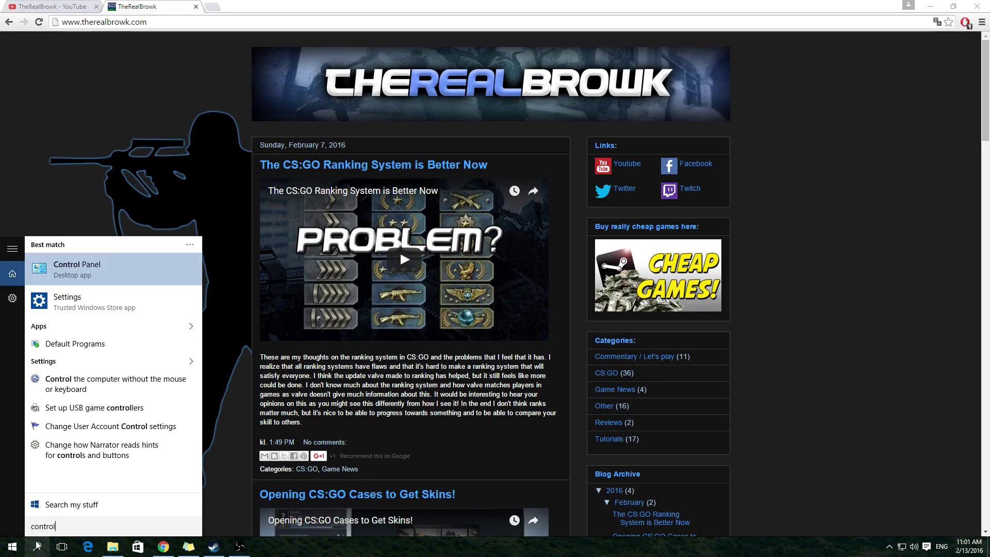
pyautogui.press('Return')
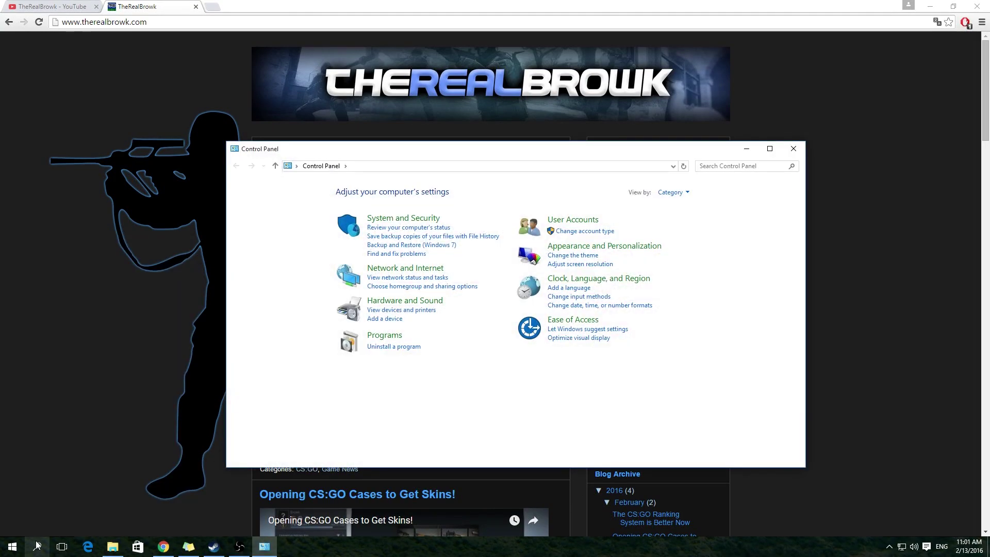
pyautogui.click(421, 224)
pyautogui.click(410, 228)
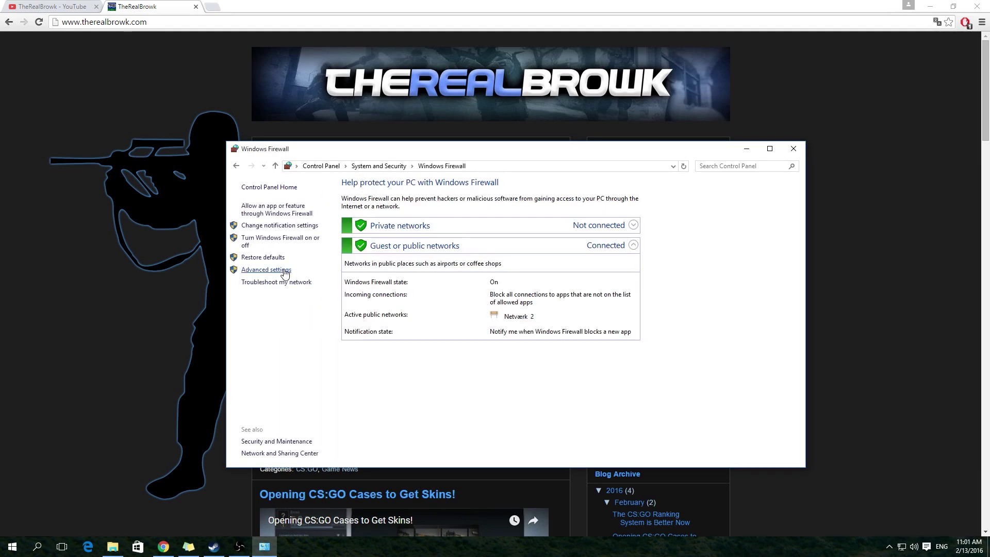
pyautogui.click(285, 271)
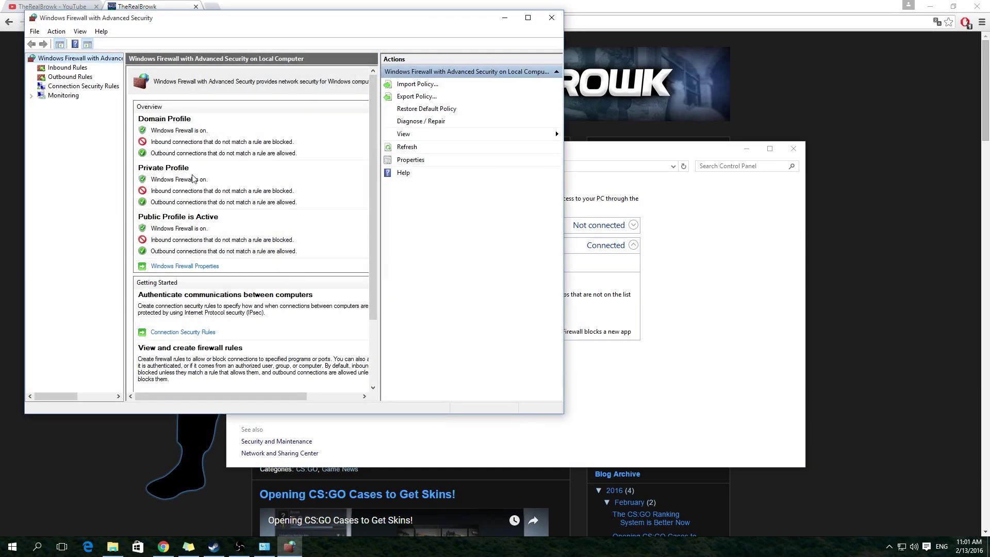
pyautogui.click(76, 78)
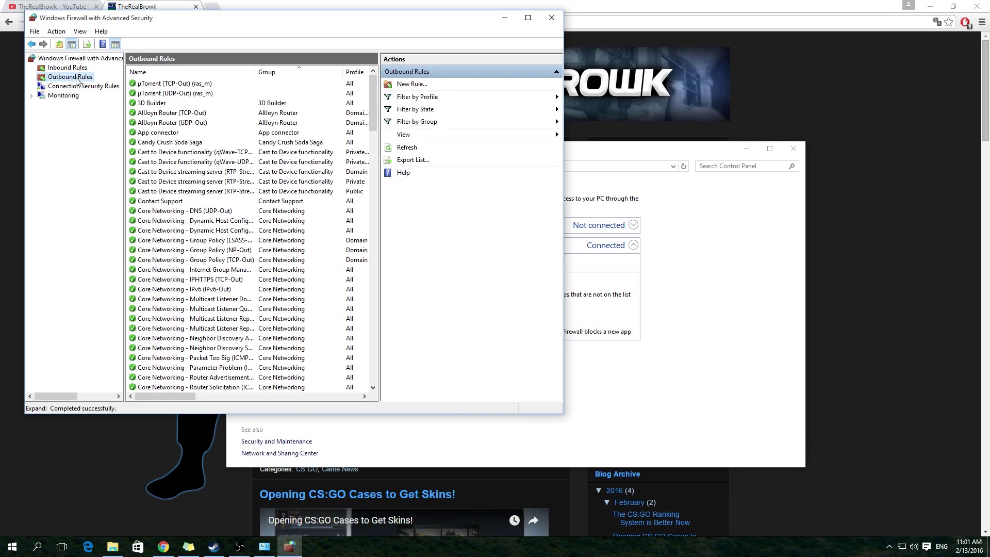
# - Start a new custom outbound rule covering all programs, protocols and ports
pyautogui.click(412, 86)
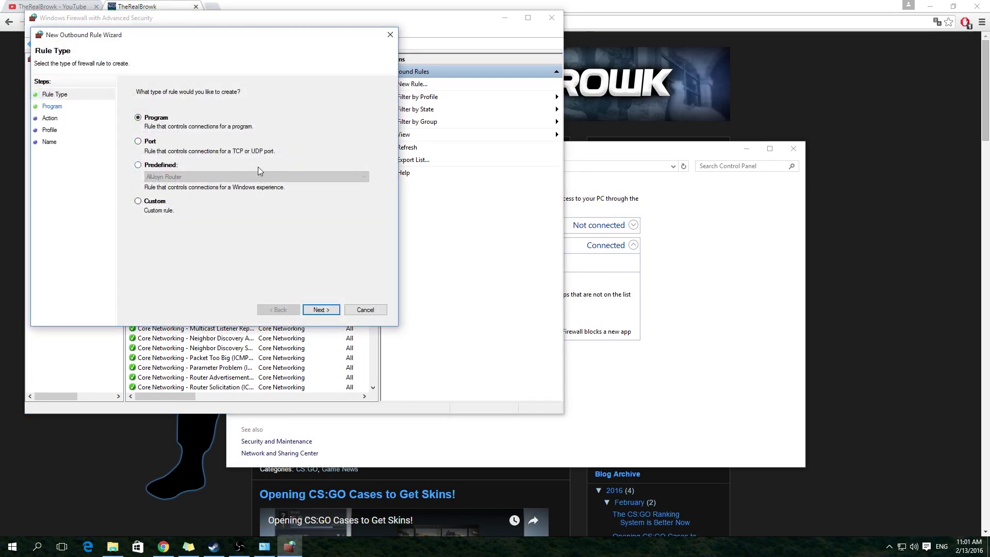
pyautogui.click(160, 206)
pyautogui.click(317, 310)
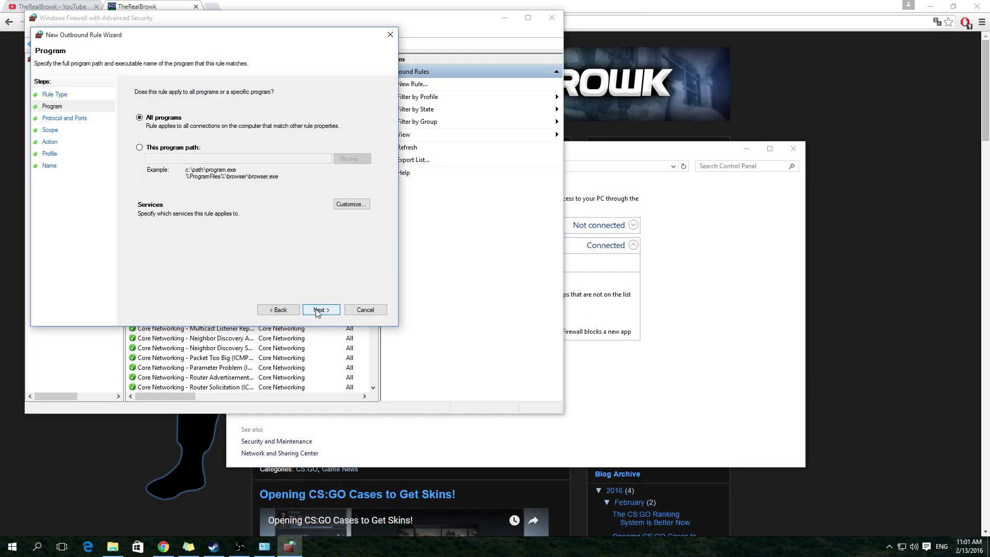
pyautogui.click(316, 310)
pyautogui.click(317, 310)
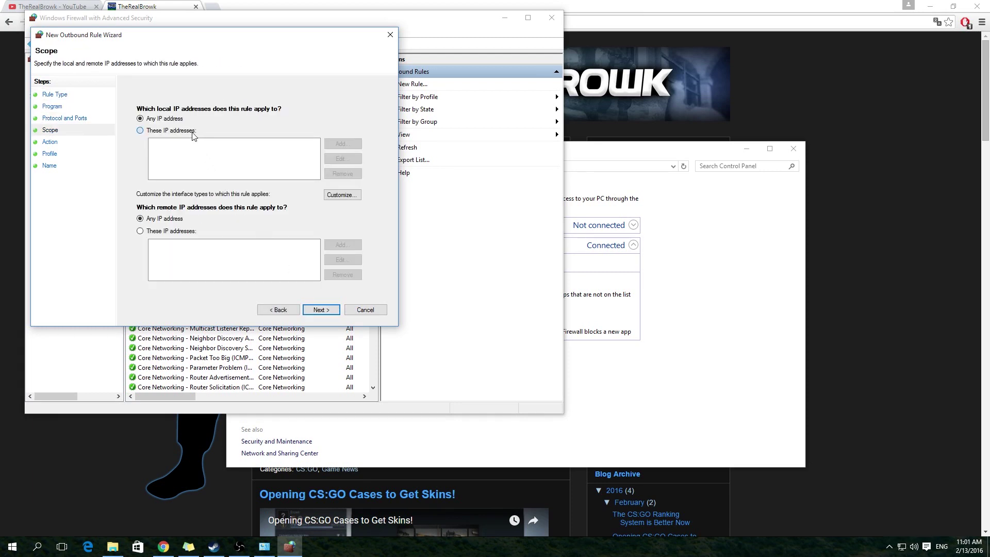
# - Scope the rule to the IP range 185.25.182.0 to 185.25.182.255
pyautogui.click(194, 136)
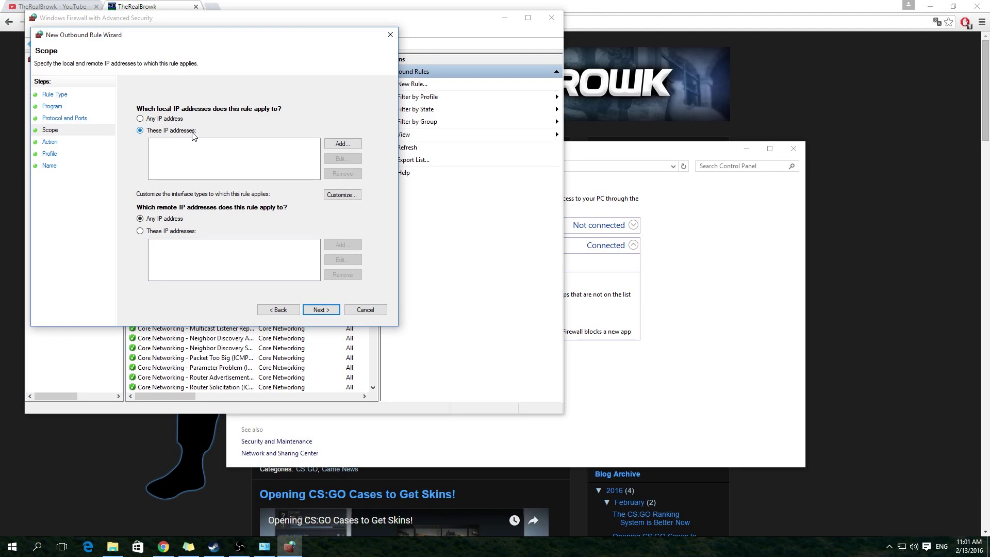
pyautogui.click(342, 143)
pyautogui.click(178, 177)
pyautogui.click(227, 188)
pyautogui.write('185.25.182.0-185.25.182.255')
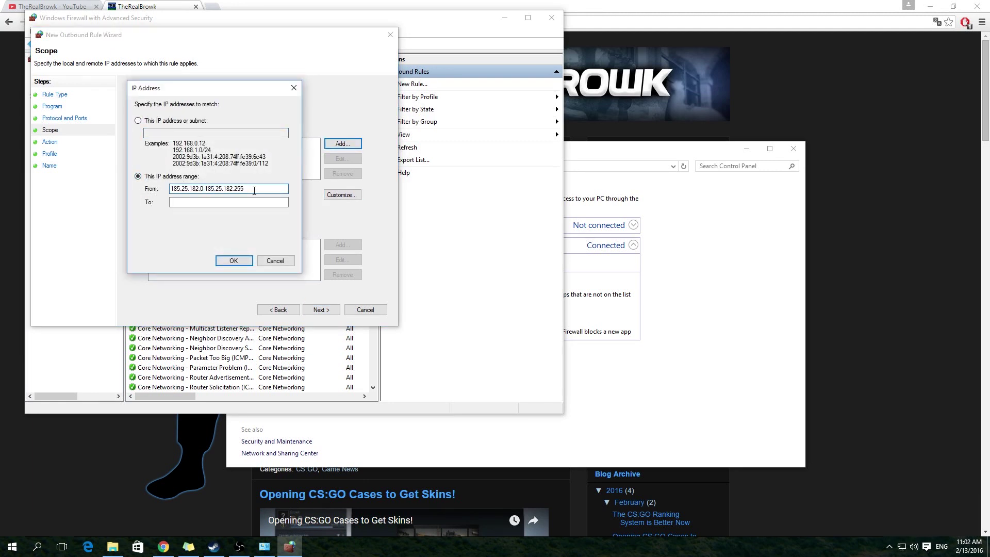
pyautogui.moveTo(244, 189); pyautogui.dragTo(208, 189)
pyautogui.hotkey('ctrl', 'x')
pyautogui.press('Tab')
pyautogui.hotkey('ctrl', 'v')
pyautogui.hotkey('shift', 'Tab')
pyautogui.press('End')
pyautogui.press('BackSpace')
pyautogui.click(238, 261)
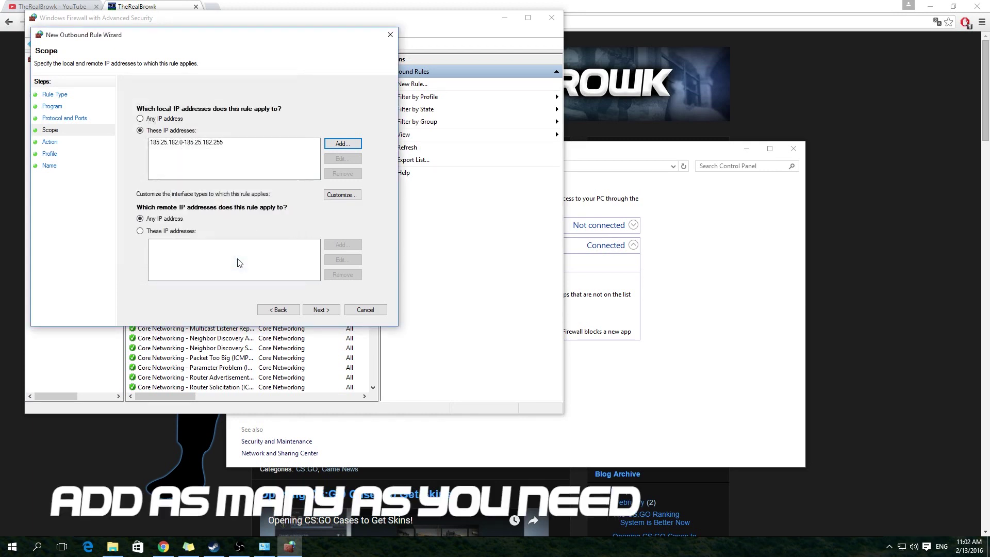
# - Apply the rule to Domain, Private and Public profiles, name it 'csgo servers blocked', and finish
pyautogui.click(324, 311)
pyautogui.click(321, 311)
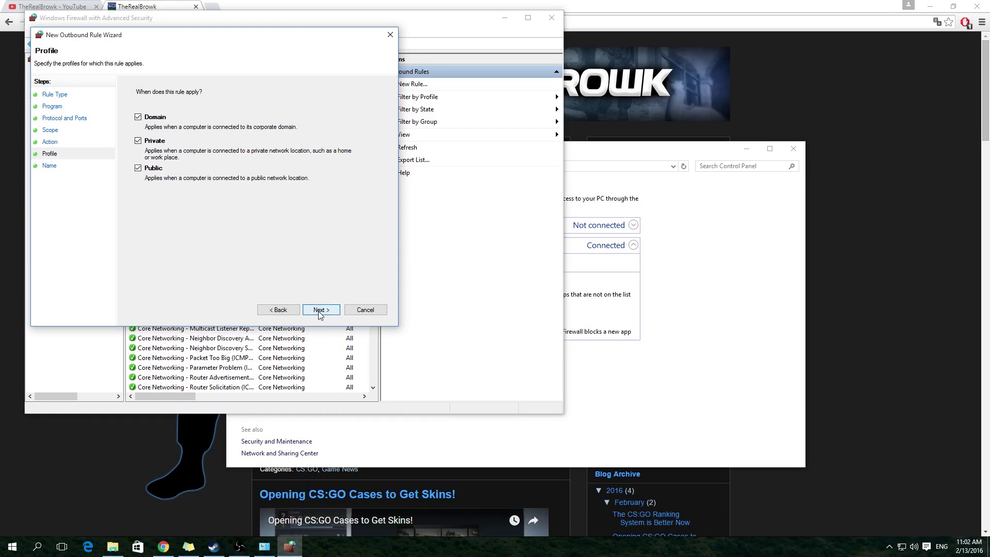
pyautogui.click(326, 314)
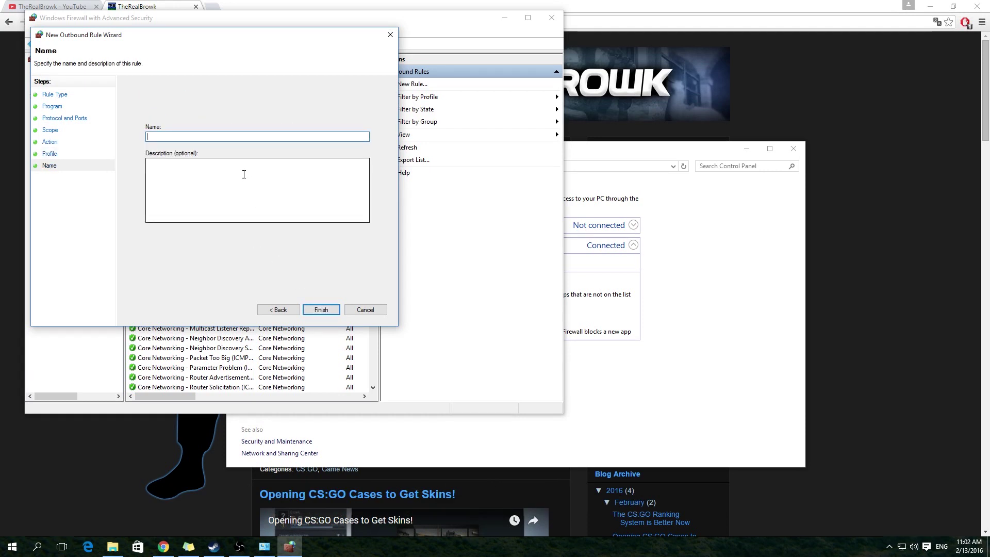
pyautogui.click(321, 310)
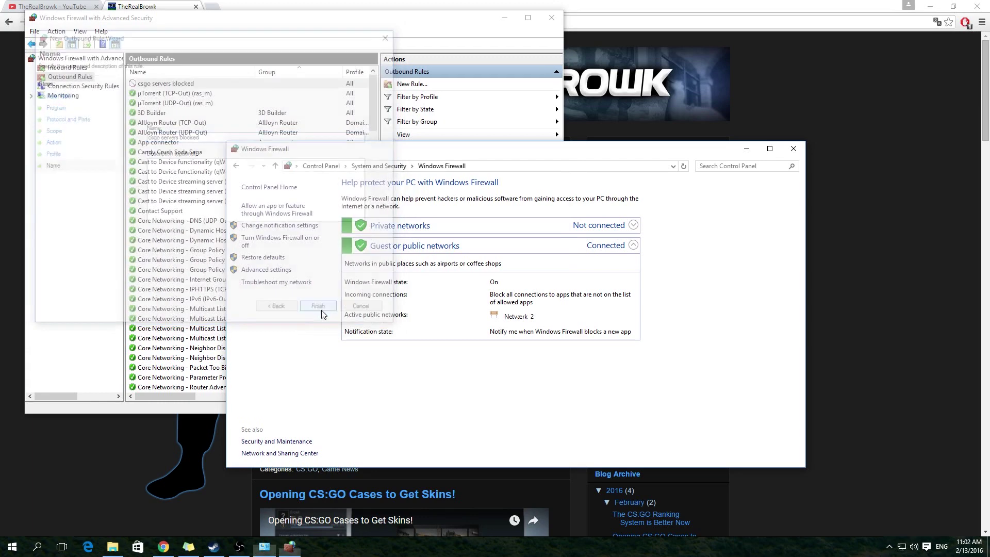
# - Disable the 'csgo servers blocked' rule, then enable it again
pyautogui.click(232, 30)
pyautogui.click(174, 84)
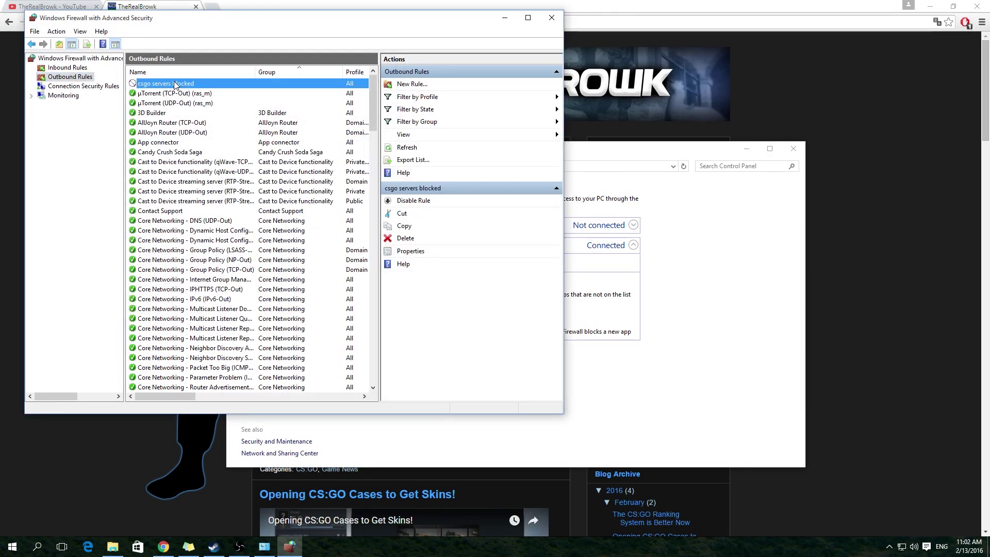
pyautogui.rightClick(174, 84)
pyautogui.click(242, 91)
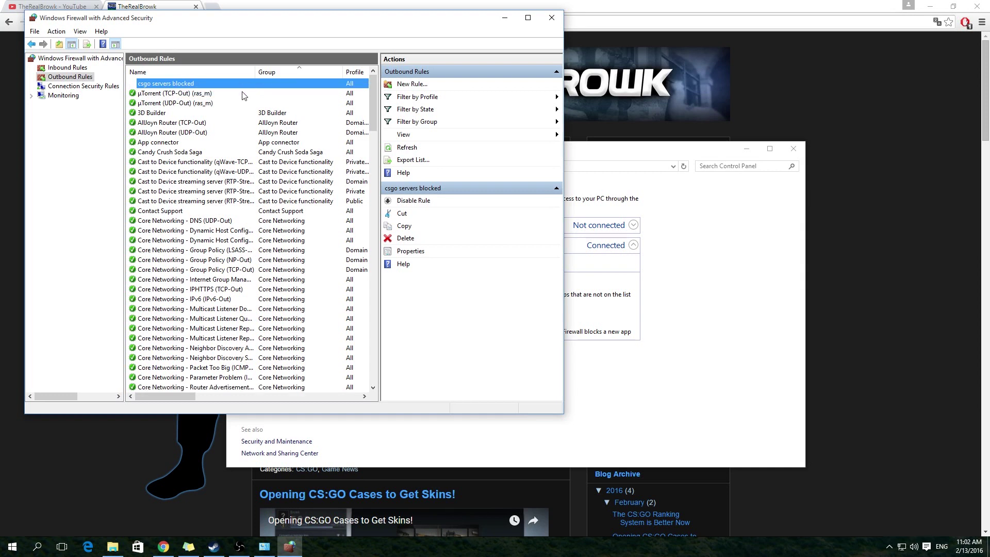
pyautogui.rightClick(202, 85)
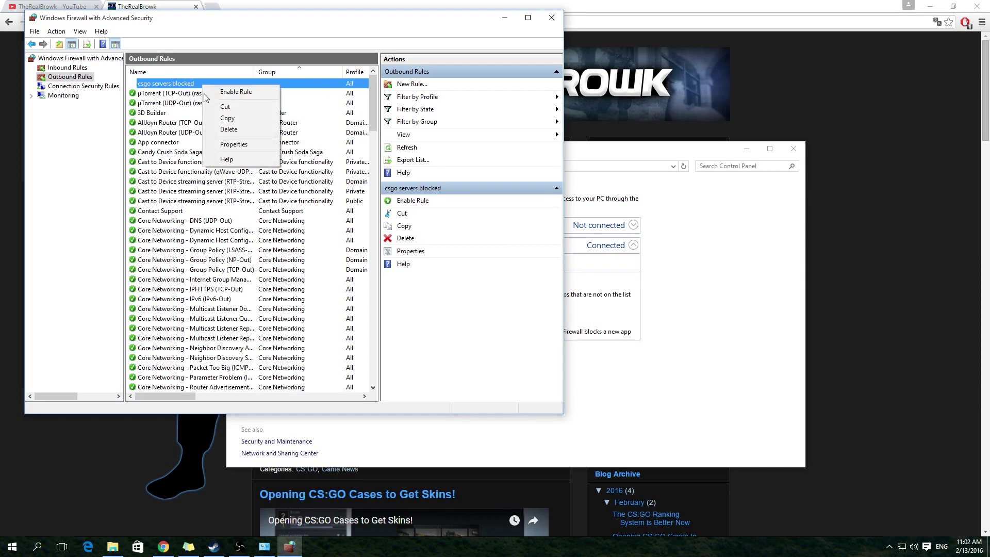
pyautogui.click(236, 92)
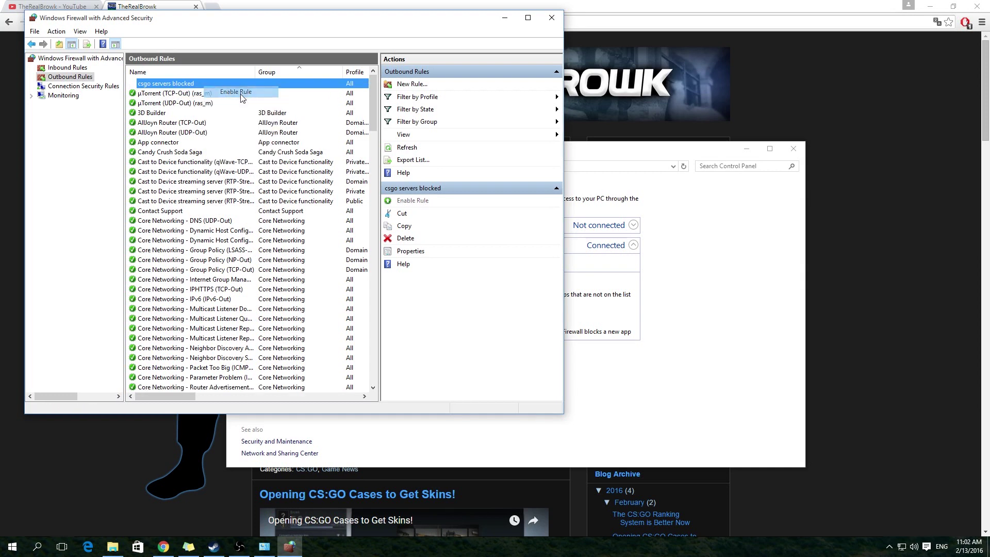
# - Delete the 'csgo servers blocked' rule and confirm the deletion
pyautogui.rightClick(191, 85)
pyautogui.click(227, 128)
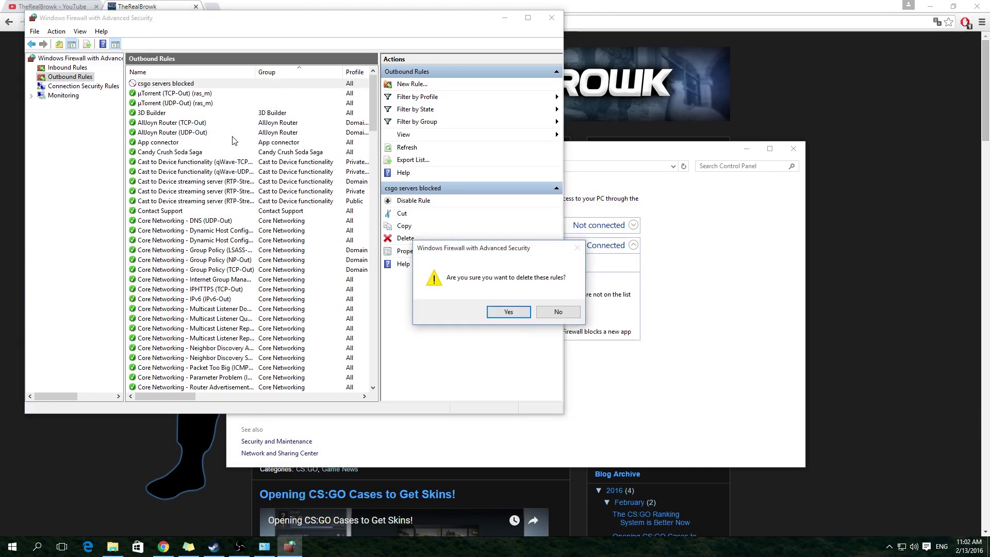
pyautogui.click(508, 312)
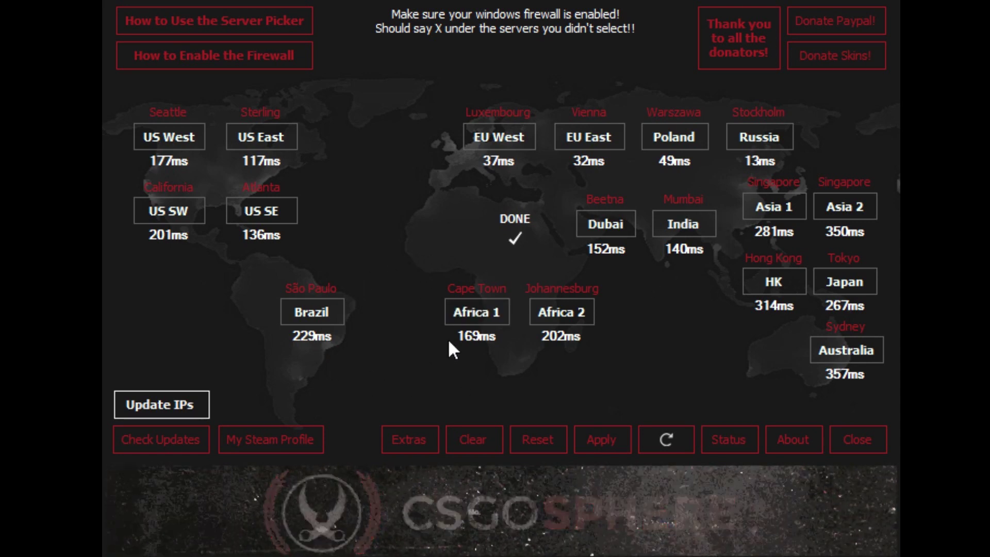
# - Select Africa 1, Africa 2, Dubai, India, Asia 1 and Asia 2, then apply the selection
pyautogui.click(485, 316)
pyautogui.click(551, 314)
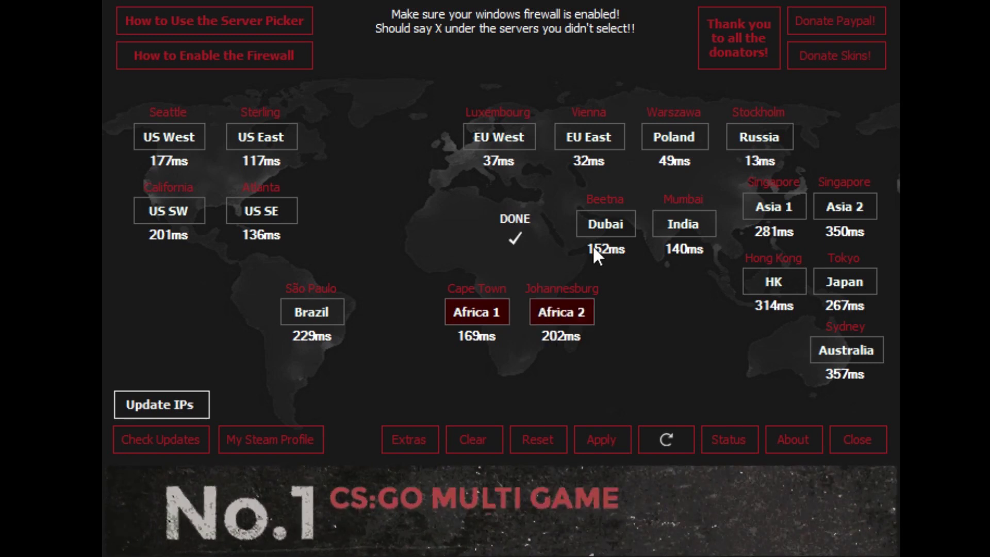
pyautogui.click(608, 225)
pyautogui.click(657, 227)
pyautogui.click(763, 212)
pyautogui.click(850, 206)
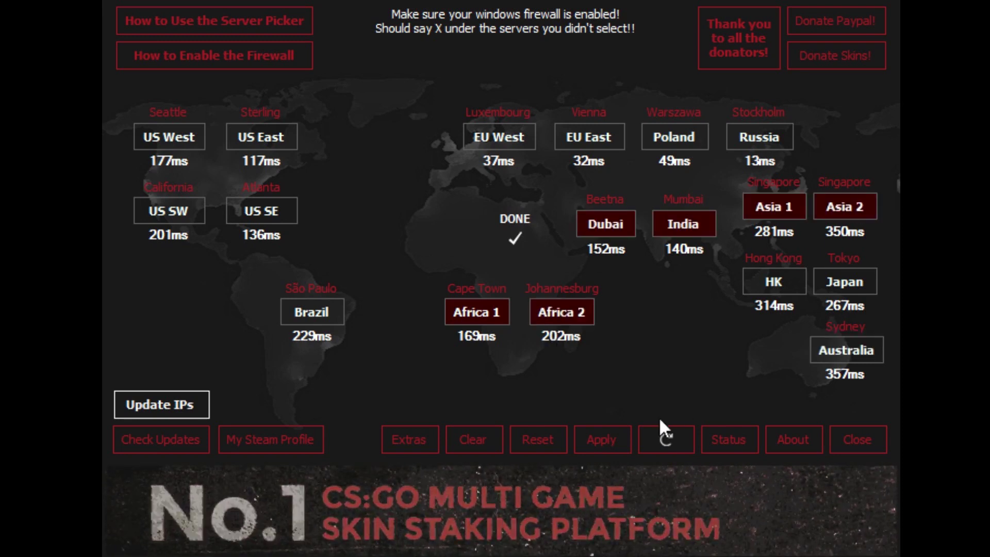
pyautogui.click(603, 443)
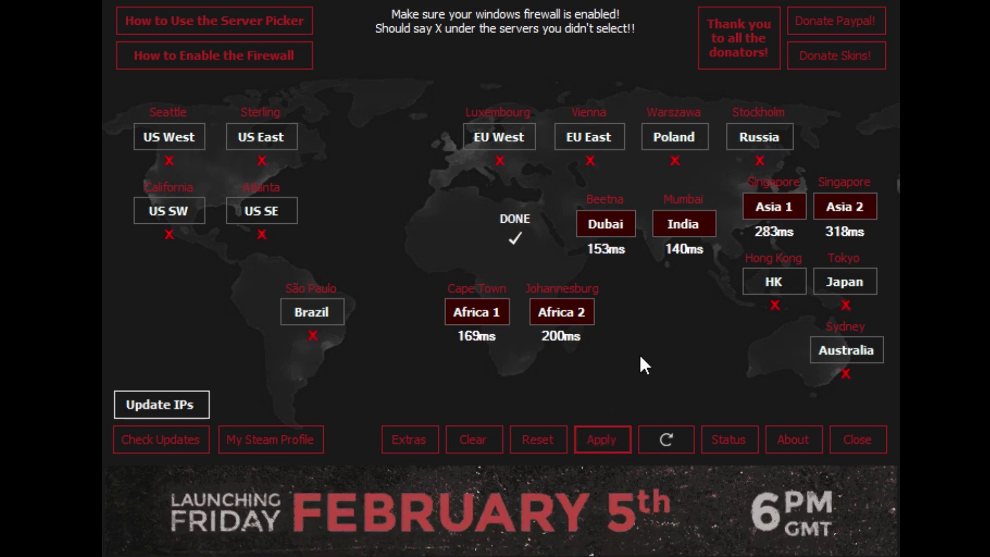
# - Deselect Africa 1, Africa 2, Dubai, India, Asia 1 and Asia 2
pyautogui.click(571, 316)
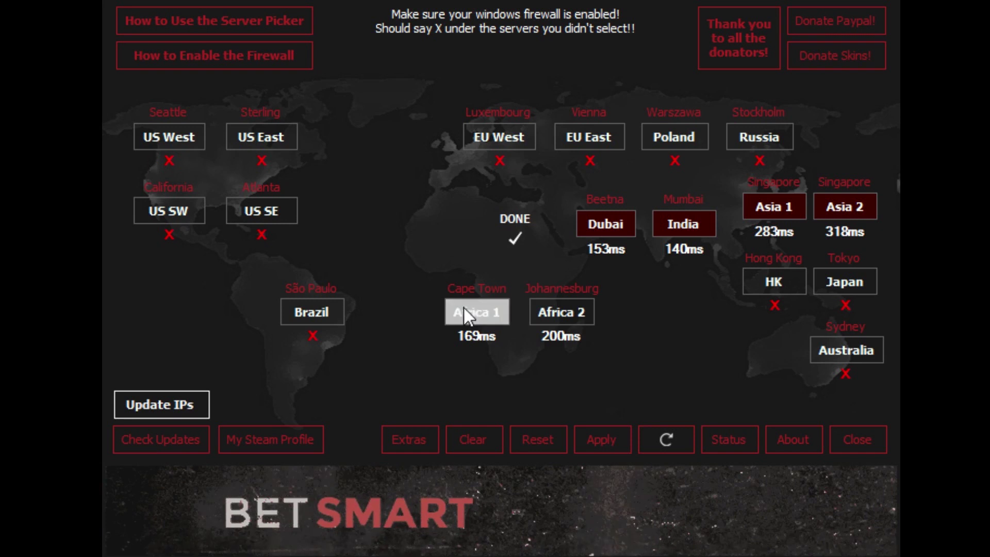
pyautogui.click(462, 307)
pyautogui.click(614, 221)
pyautogui.click(682, 224)
pyautogui.click(778, 206)
pyautogui.click(860, 208)
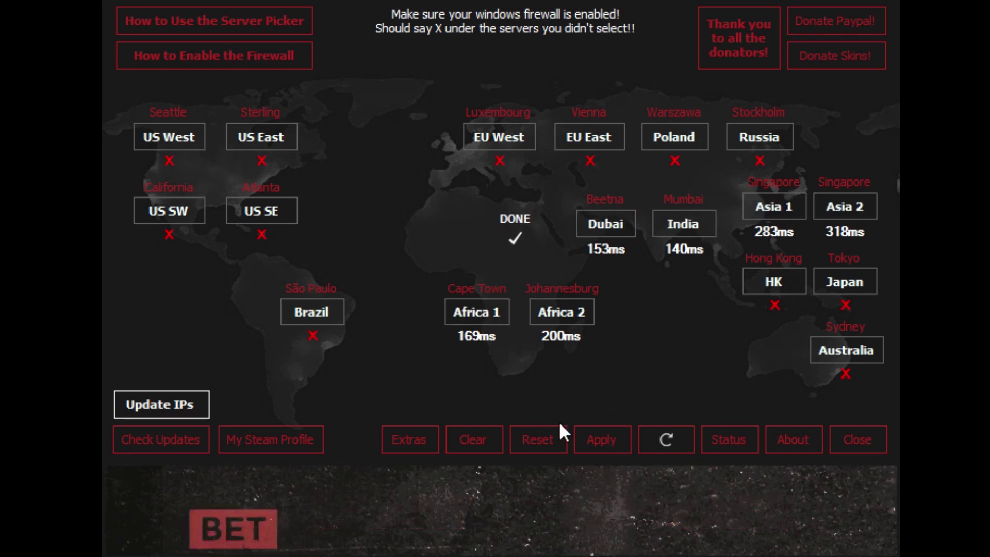
# - Apply the cleared selection so every region is blocked, then reset the server picker
pyautogui.click(614, 445)
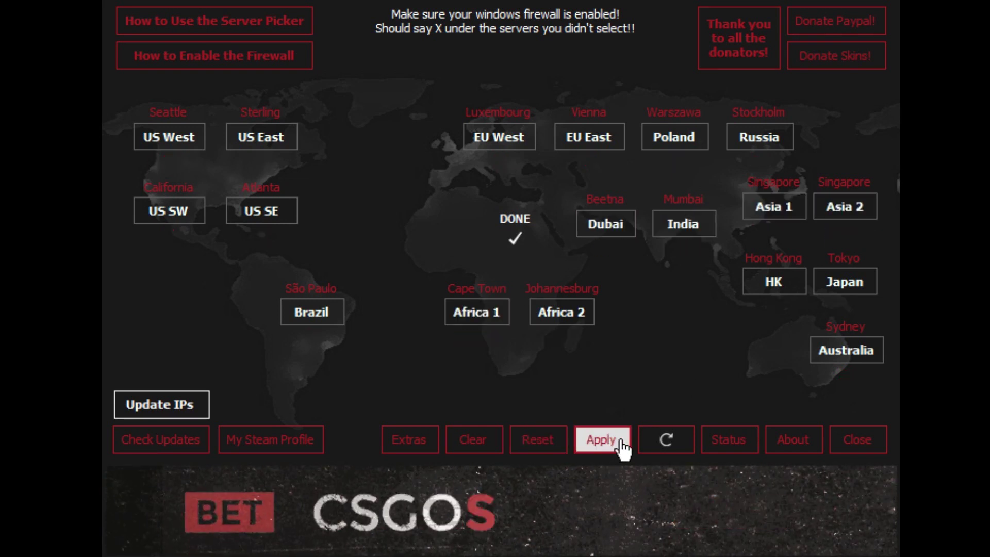
pyautogui.click(622, 445)
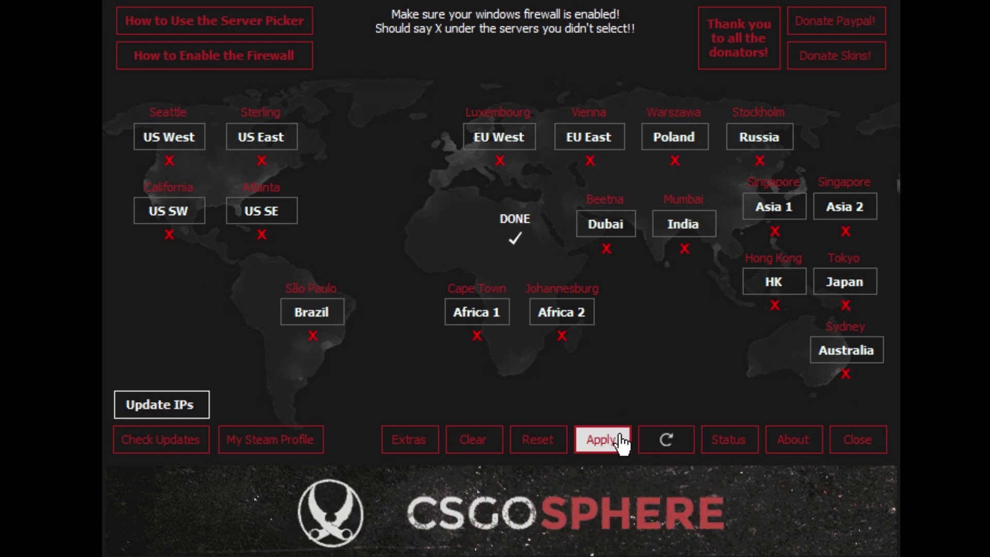
pyautogui.click(546, 435)
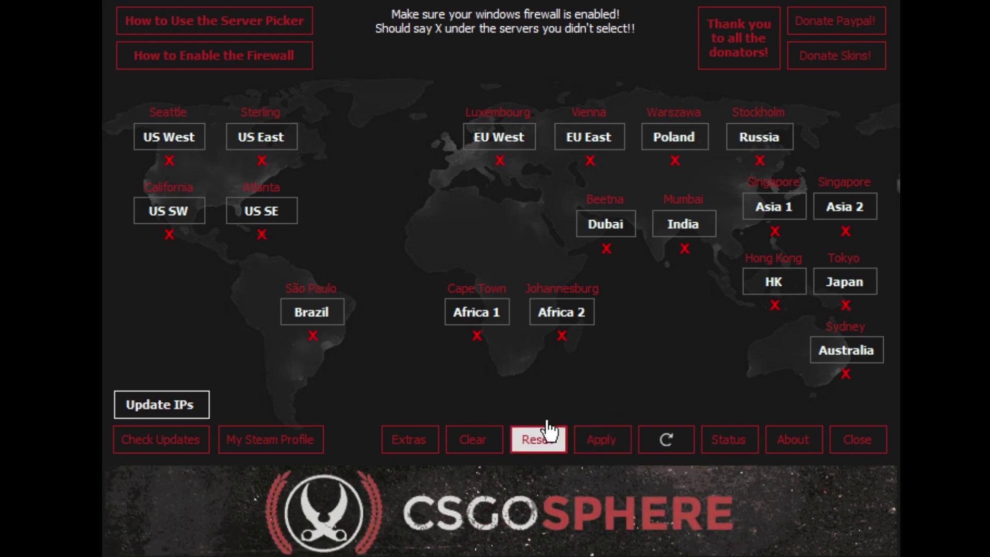